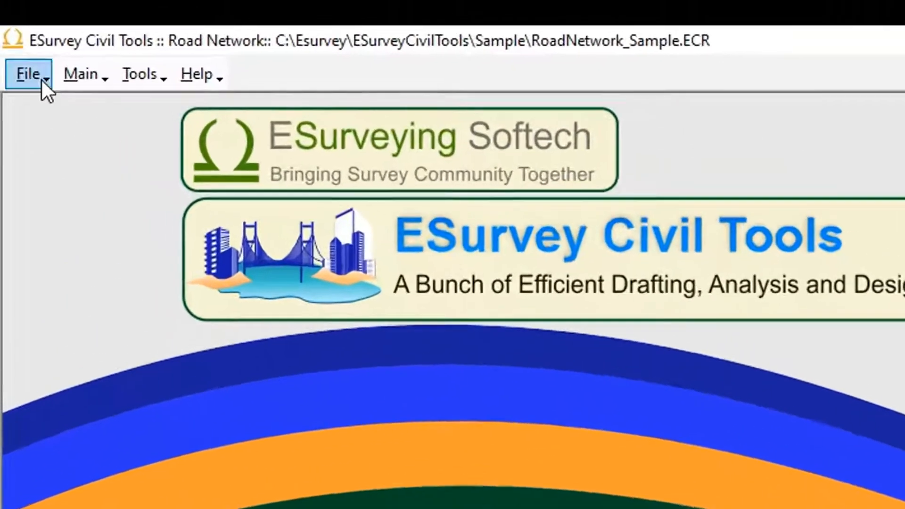
# - Create a new Road Network file named RoadNetwork in C:\Esurvey\ESurveyCivilTools\Data
pyautogui.click(14, 34)
pyautogui.click(31, 46)
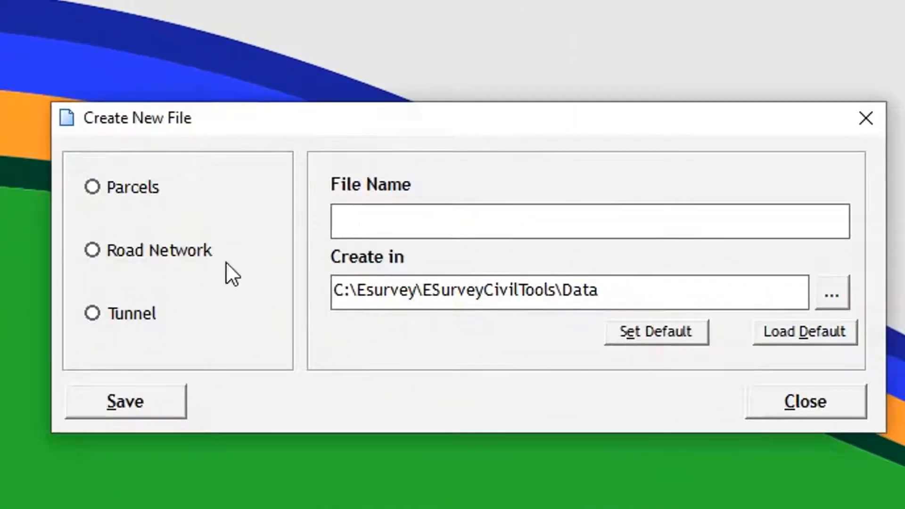
pyautogui.click(431, 429)
pyautogui.click(651, 405)
pyautogui.write('Road')
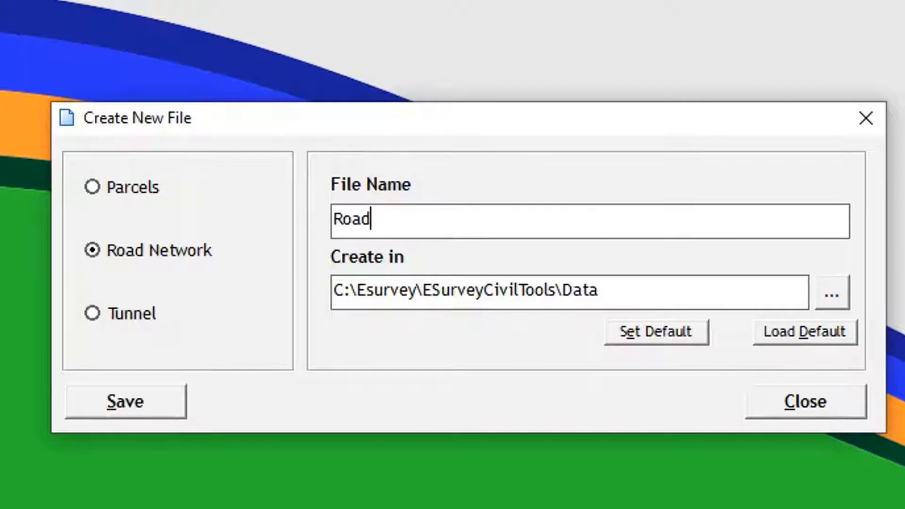
pyautogui.write('Network')
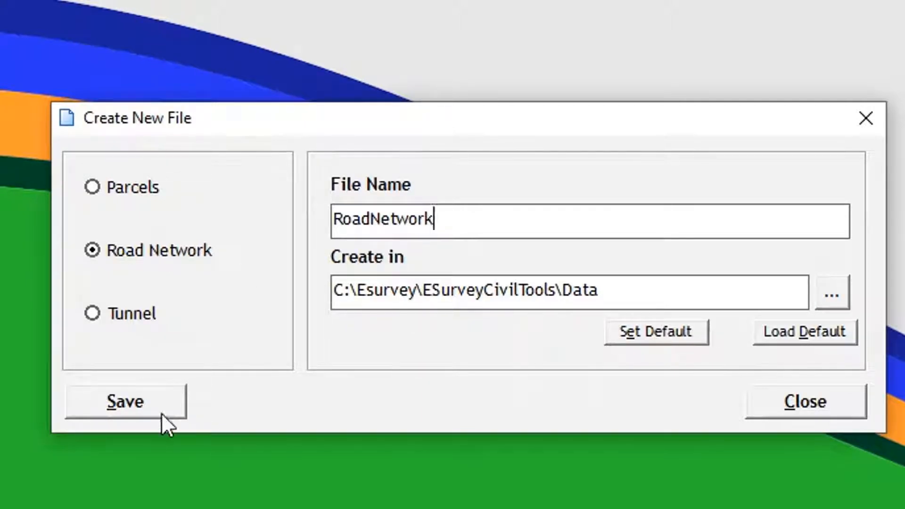
pyautogui.click(154, 413)
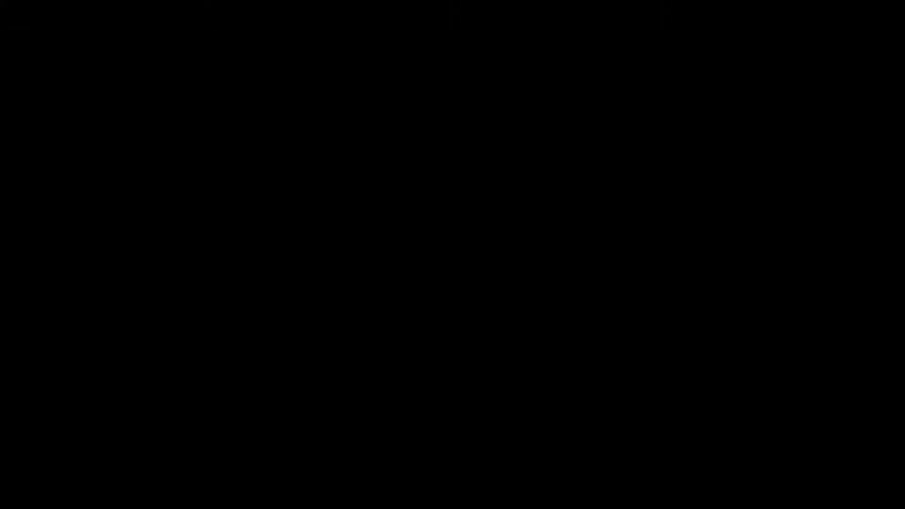
# - Open the road network project settings and restore the default values of the Basic settings
pyautogui.click(37, 33)
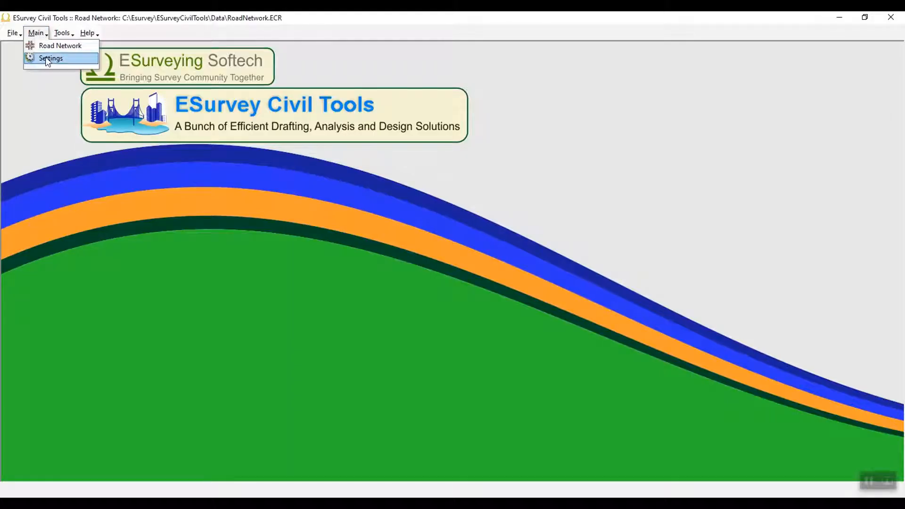
pyautogui.click(49, 57)
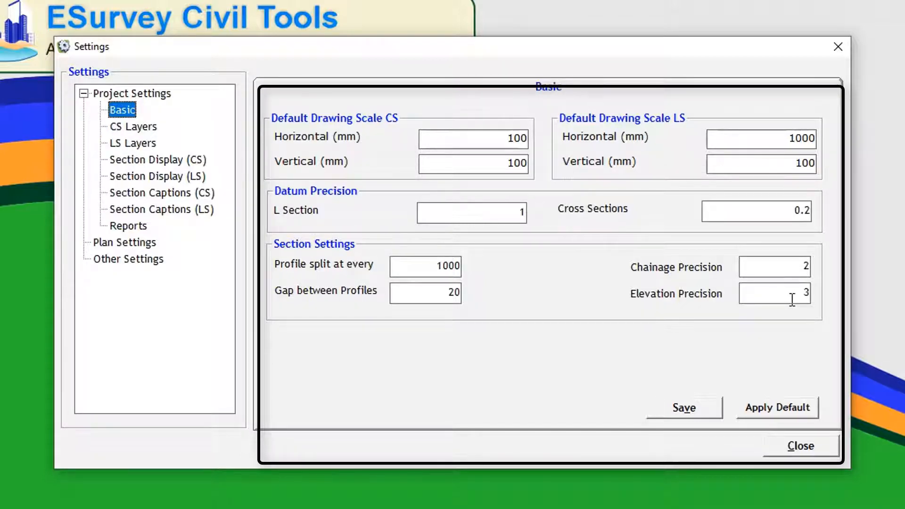
pyautogui.click(778, 409)
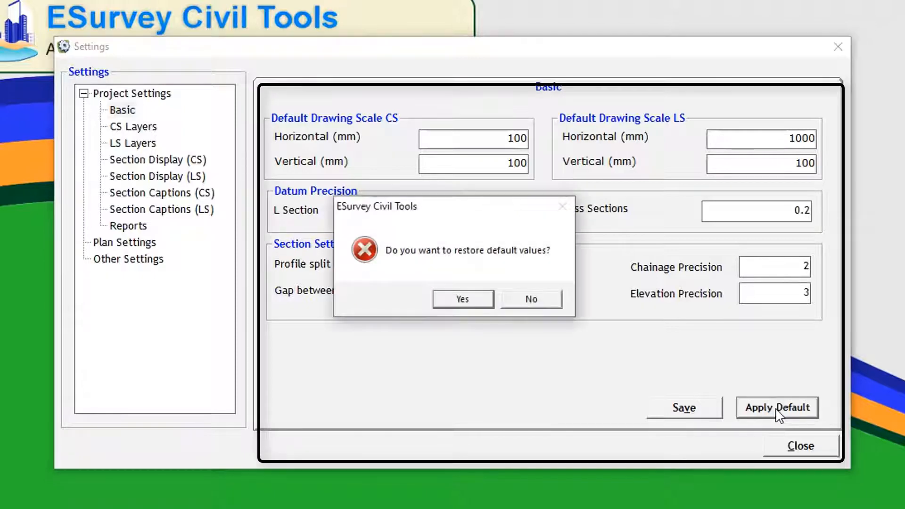
pyautogui.click(463, 299)
pyautogui.click(474, 296)
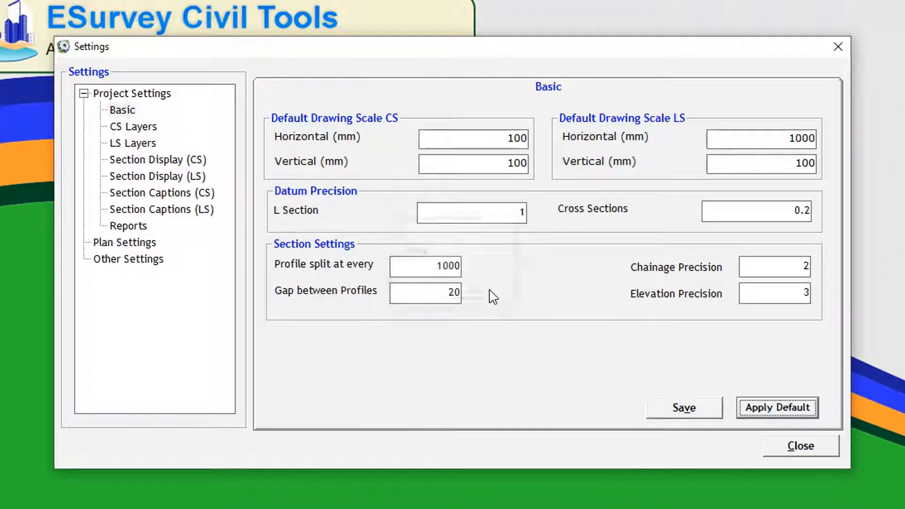
# - Examine the CS Layers table across all its columns, from visibility and captions to gradient type
pyautogui.click(149, 128)
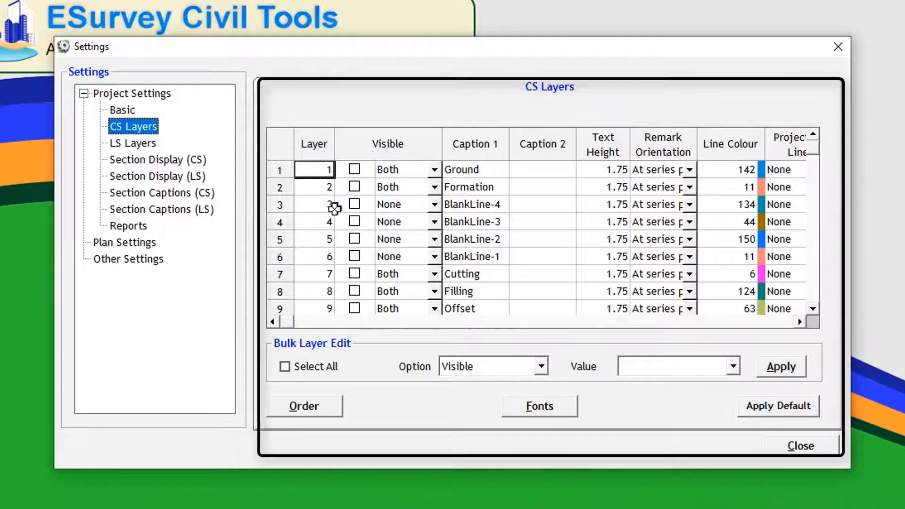
pyautogui.click(800, 322)
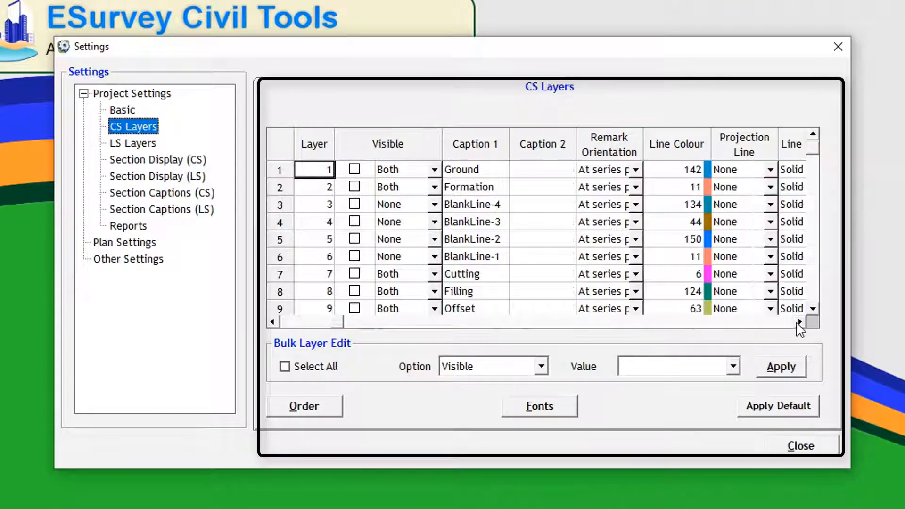
pyautogui.click(800, 322)
pyautogui.click(800, 322)
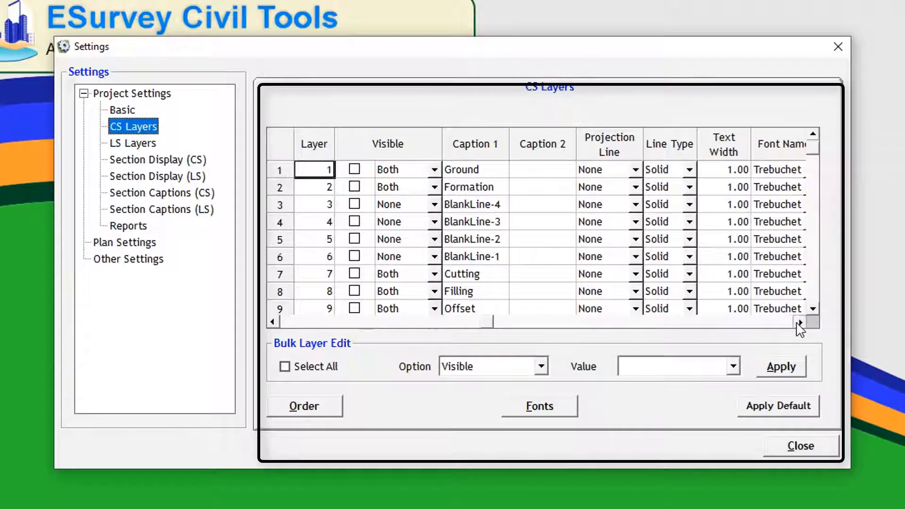
pyautogui.click(800, 322)
pyautogui.click(799, 322)
pyautogui.click(800, 322)
pyautogui.click(800, 322)
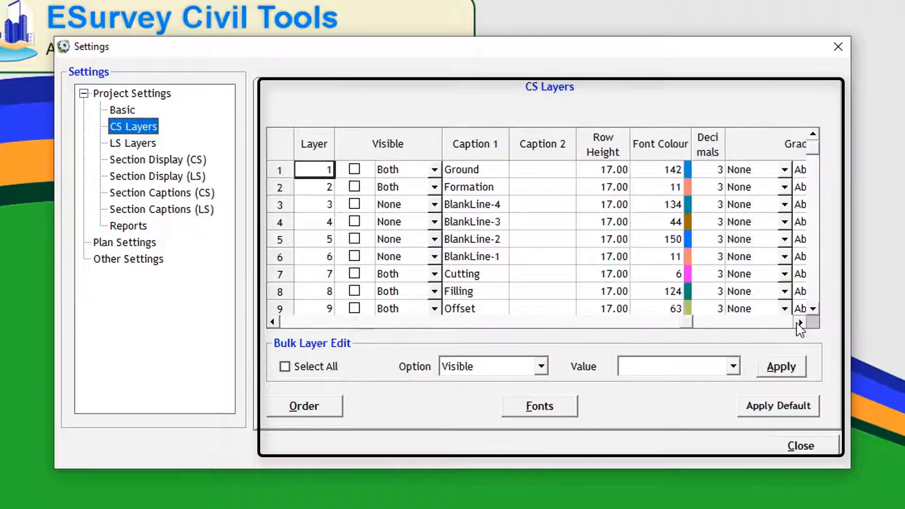
pyautogui.click(800, 322)
pyautogui.click(800, 322)
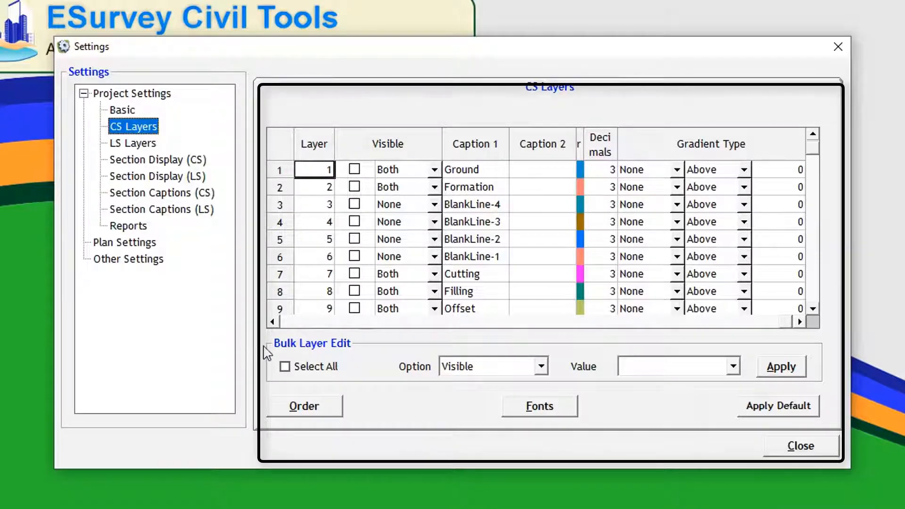
# - Select all CS layers for bulk editing and review the editable options and the values offered for Visible
pyautogui.click(285, 367)
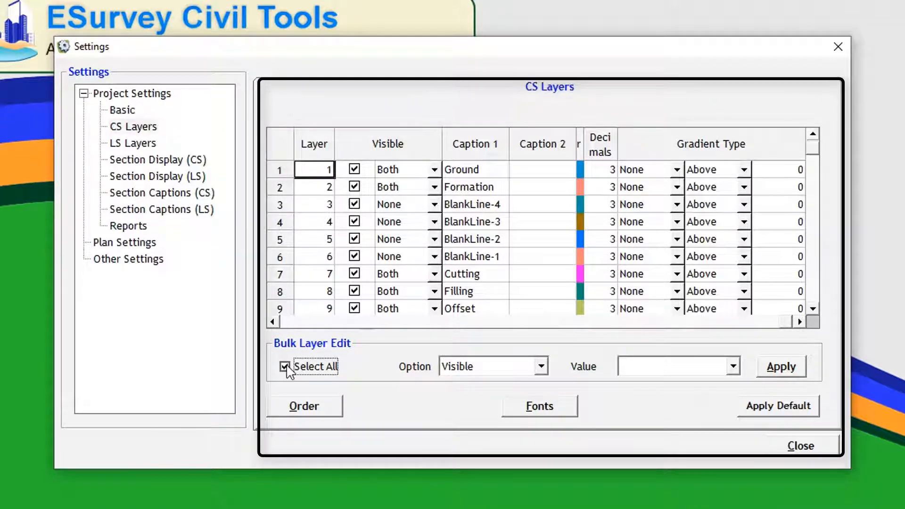
pyautogui.click(285, 367)
pyautogui.click(284, 366)
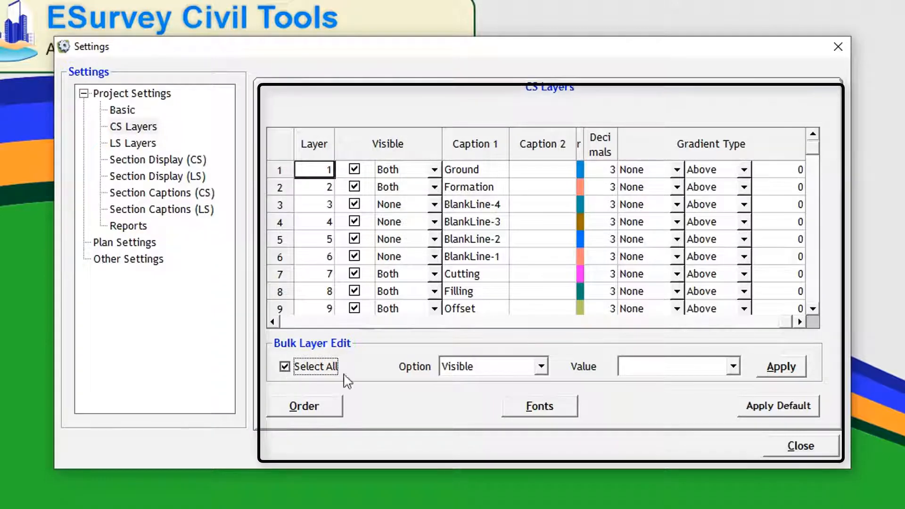
pyautogui.click(541, 367)
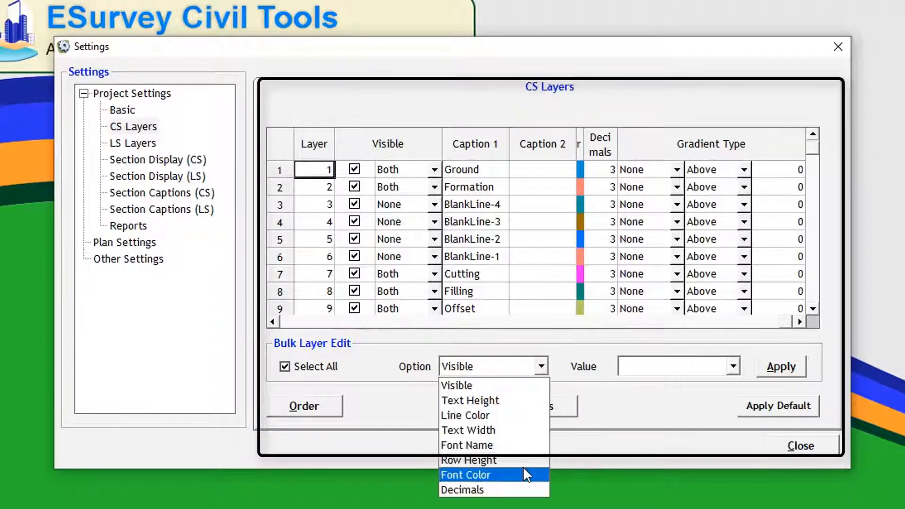
pyautogui.click(542, 368)
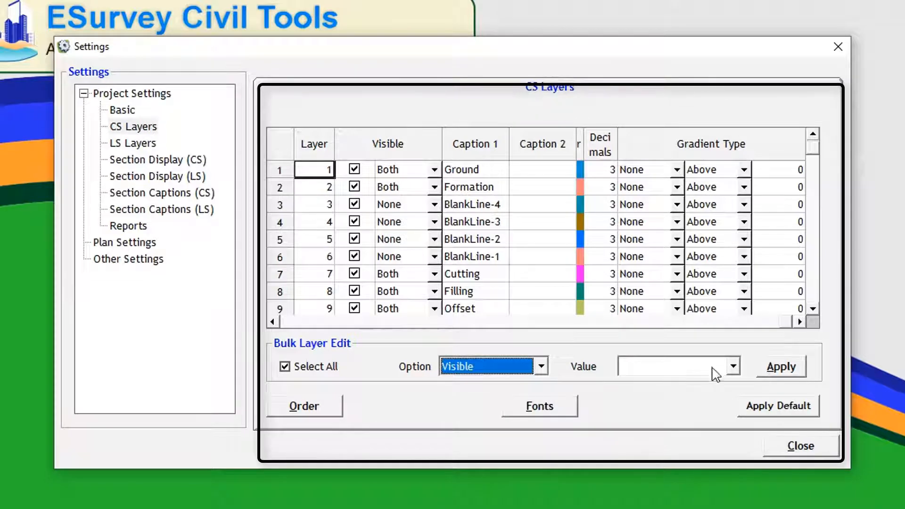
pyautogui.click(733, 367)
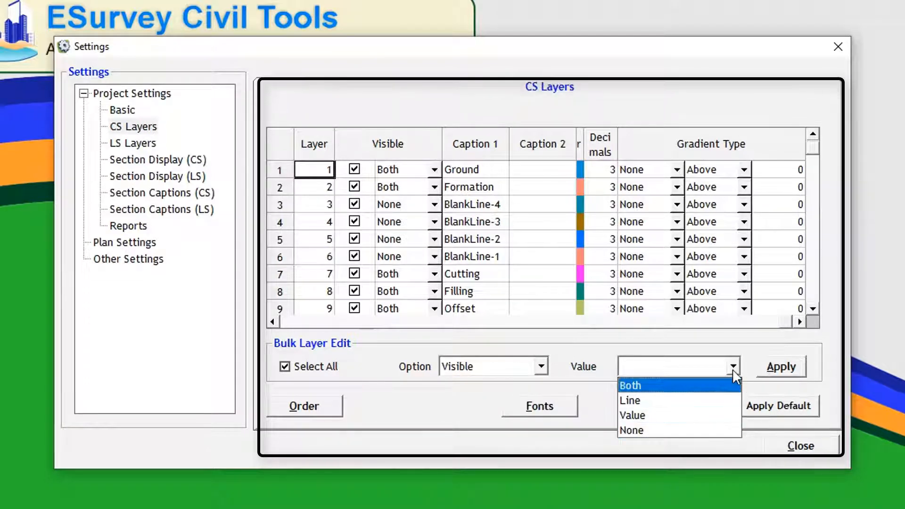
pyautogui.click(733, 370)
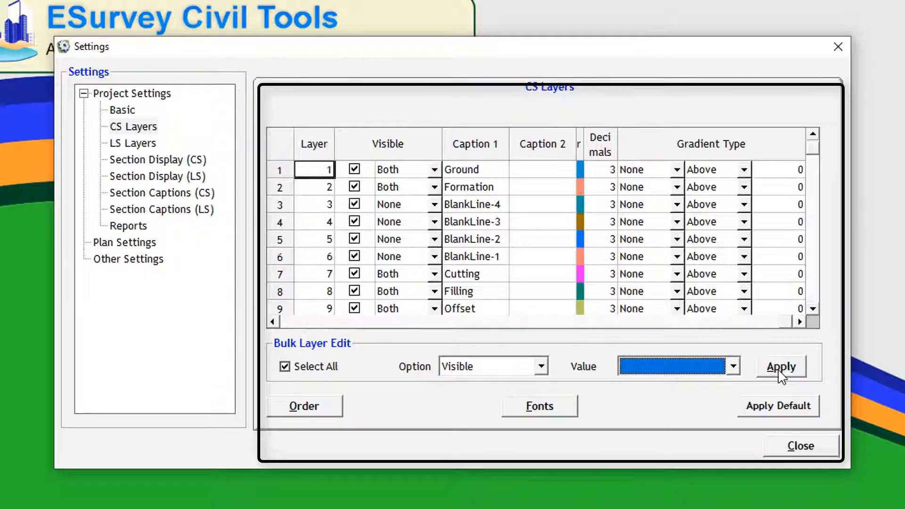
# - Move the Ground layer below Formation in the drawing order of the CS layers
pyautogui.click(336, 406)
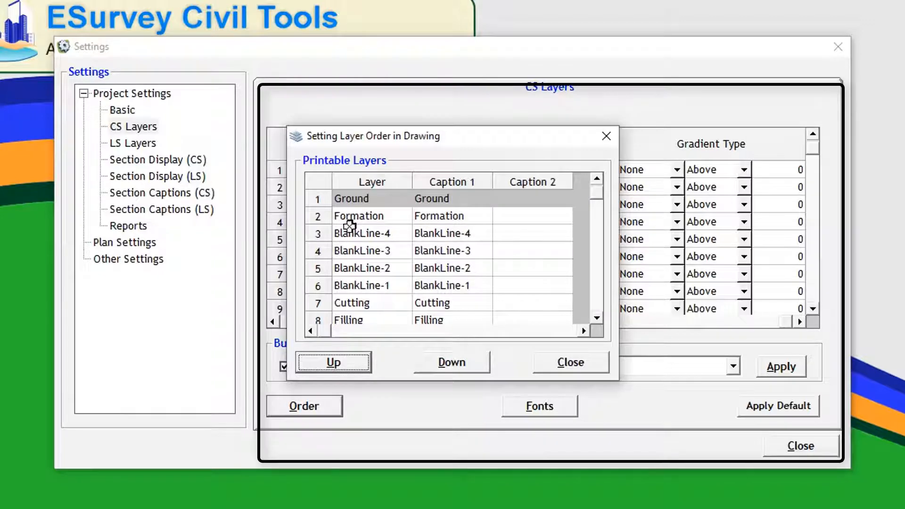
pyautogui.click(351, 366)
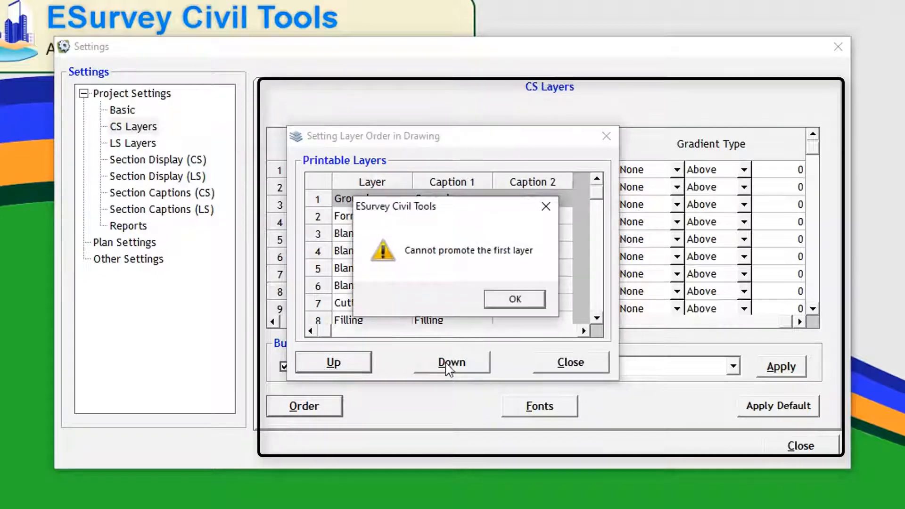
pyautogui.click(503, 301)
pyautogui.click(450, 365)
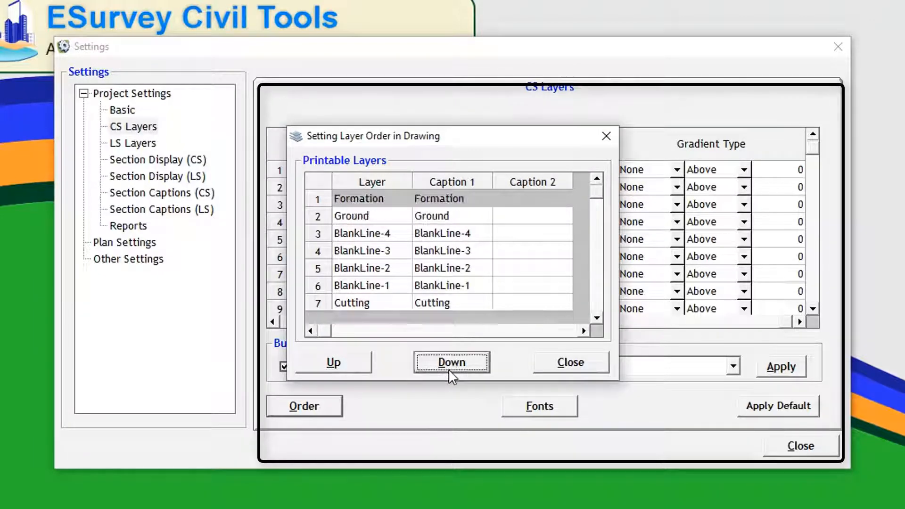
pyautogui.click(460, 298)
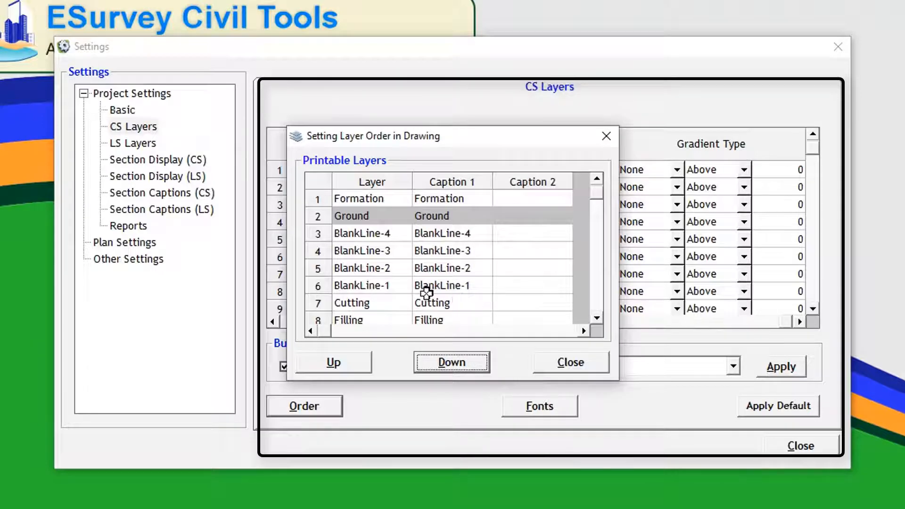
pyautogui.click(569, 366)
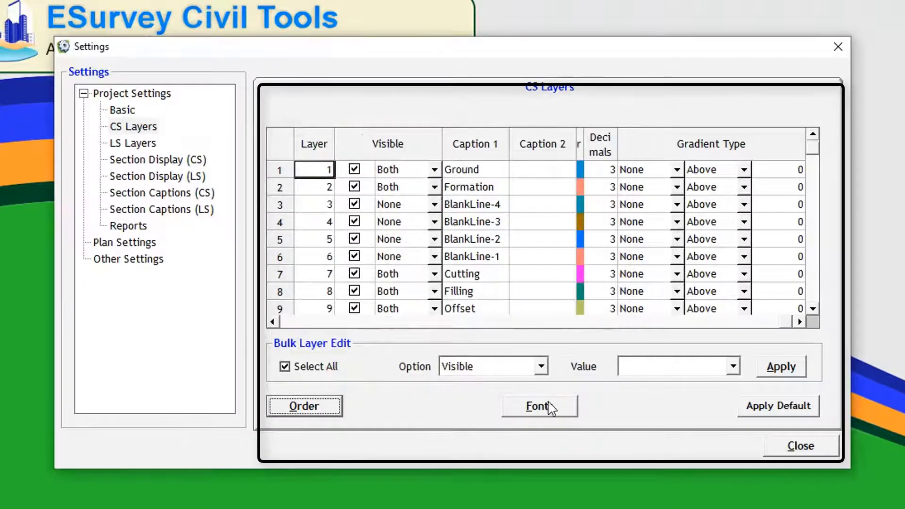
# - Review the list of fonts available for the CS layers, then close it
pyautogui.click(542, 414)
pyautogui.scroll(-2, 429, 210)
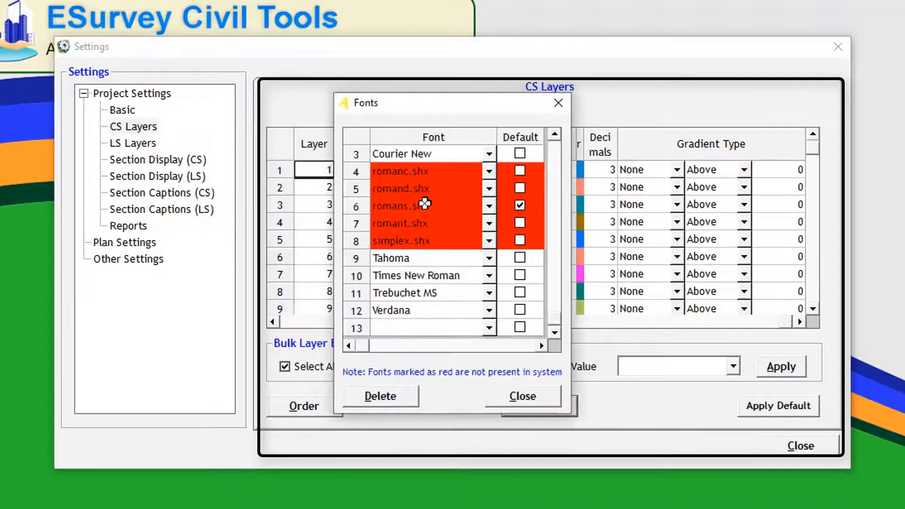
pyautogui.scroll(2, 426, 218)
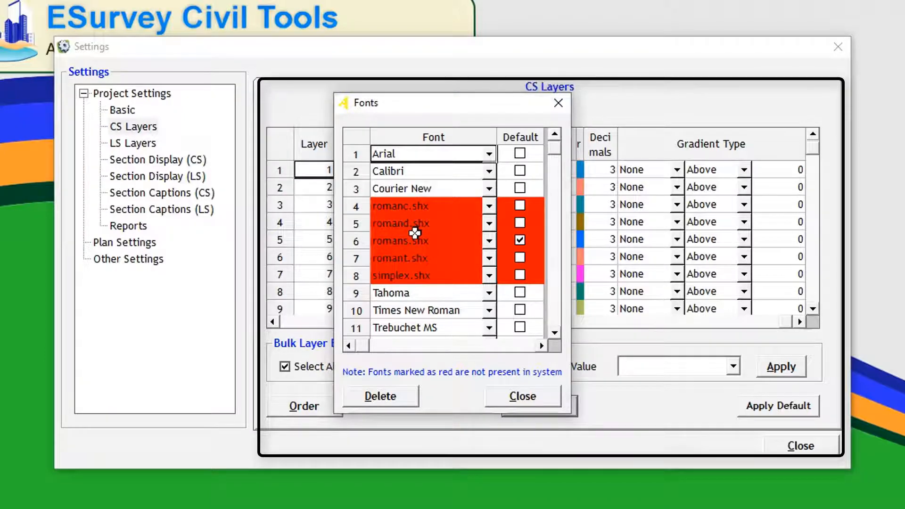
pyautogui.click(521, 397)
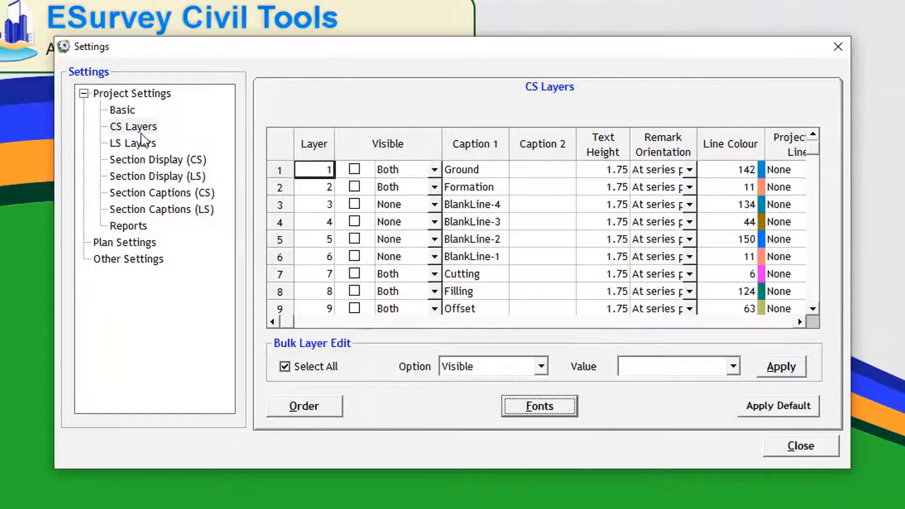
# - Review the LS Layers and the CS and LS Section Display settings, including the Thousand Separator choices
pyautogui.click(142, 142)
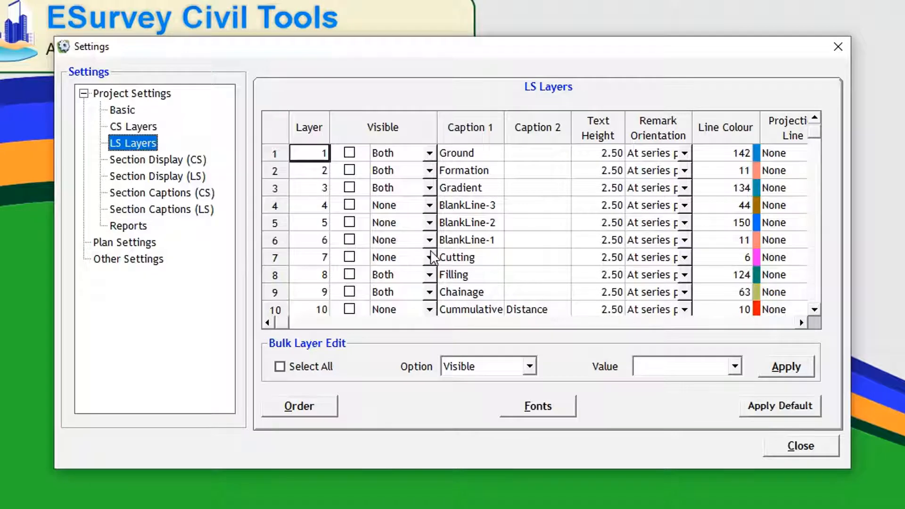
pyautogui.click(193, 161)
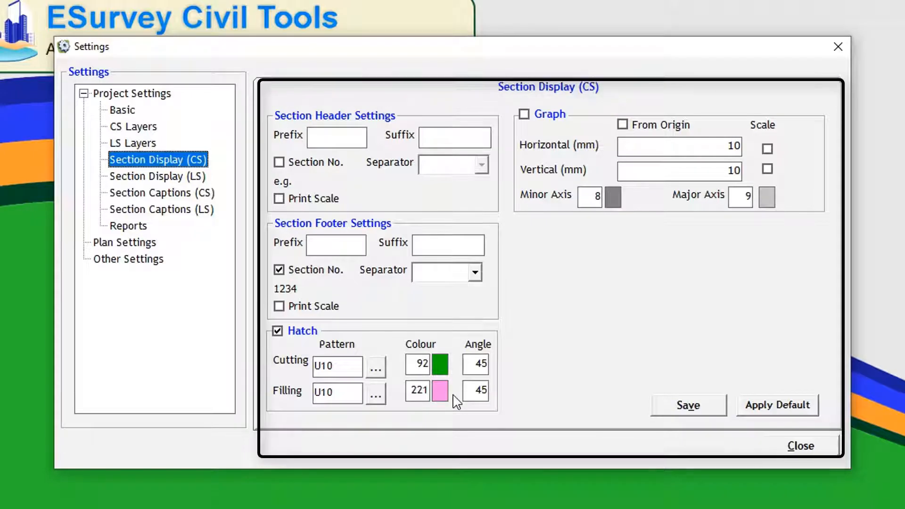
pyautogui.click(188, 178)
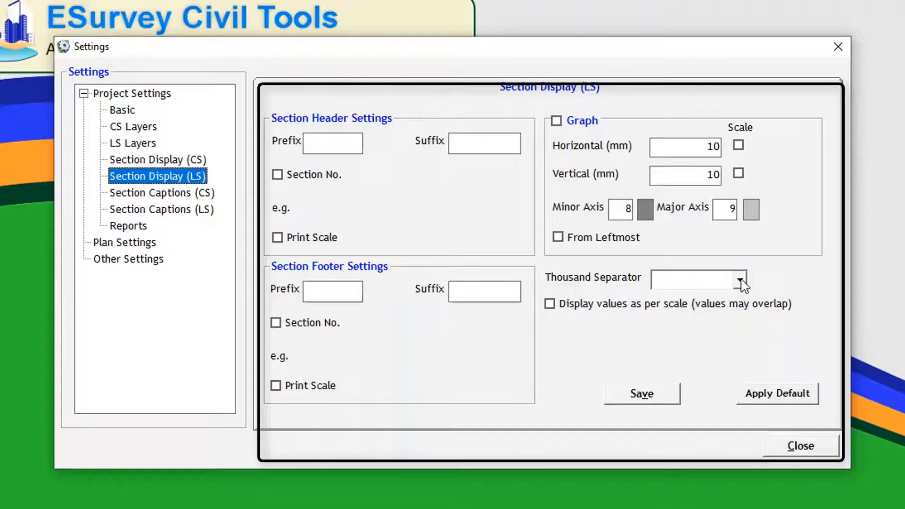
pyautogui.click(739, 280)
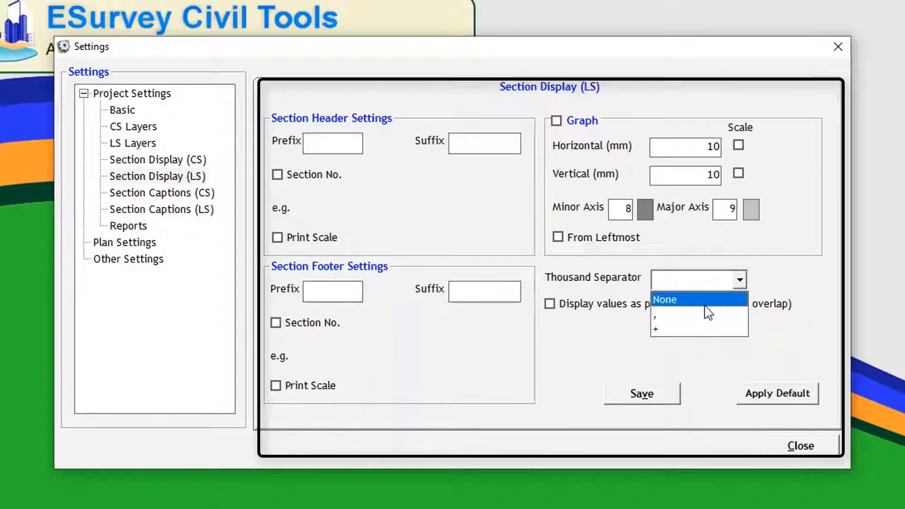
pyautogui.click(746, 279)
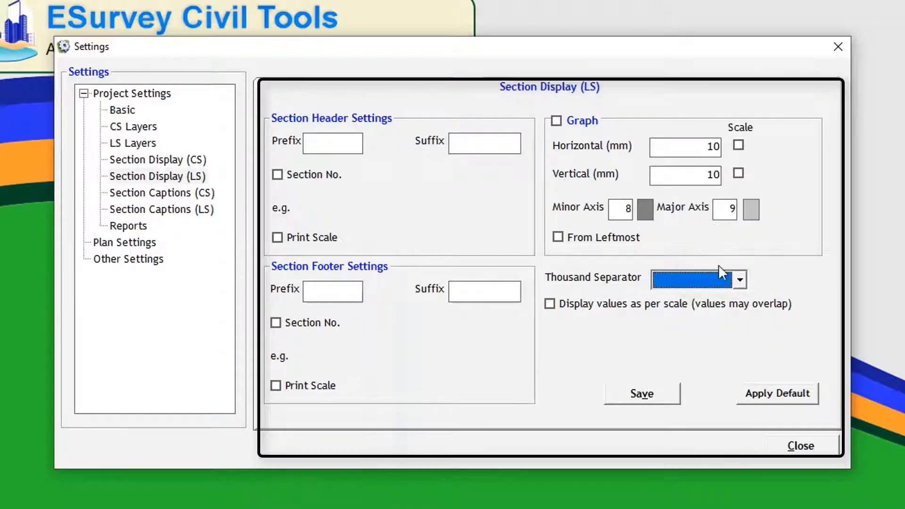
# - Review the Section Captions settings for CS and LS, and the Reports settings
pyautogui.click(179, 195)
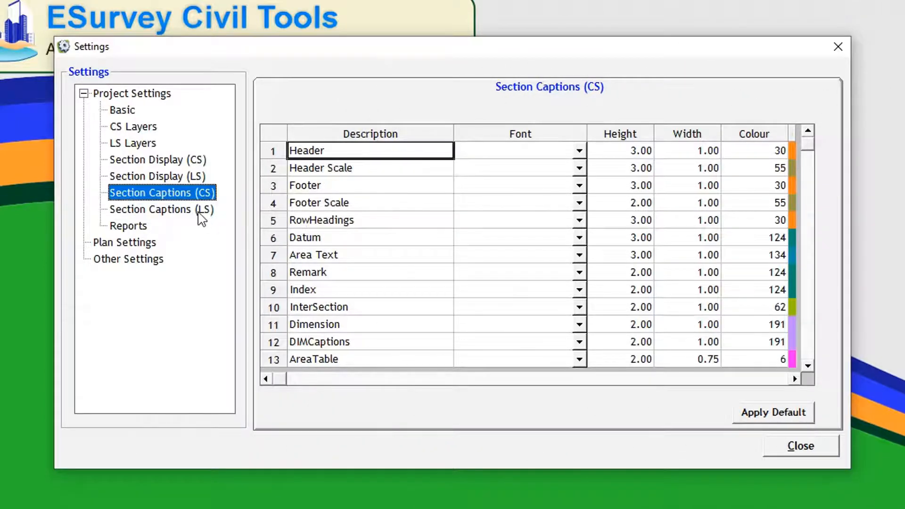
pyautogui.click(202, 212)
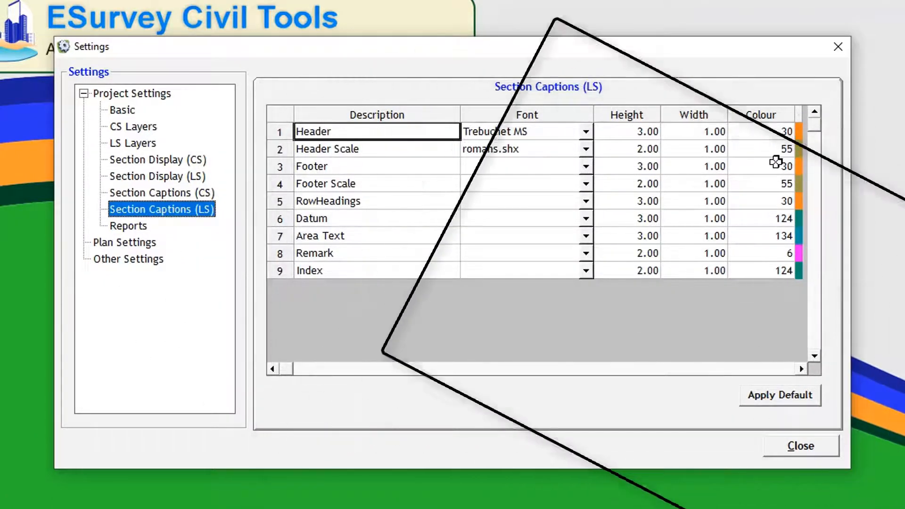
pyautogui.click(128, 226)
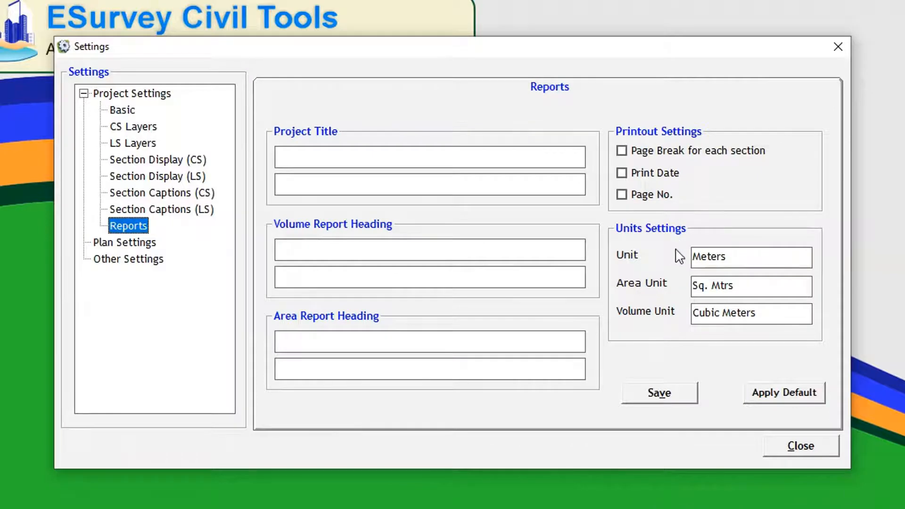
# - Review the Plan Settings layers and section options, including the Thousand Separator choices
pyautogui.click(157, 243)
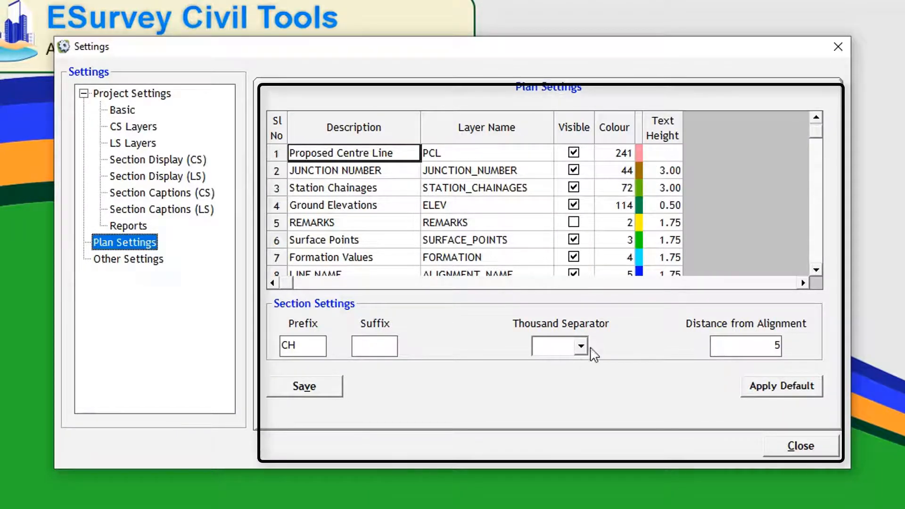
pyautogui.click(582, 348)
pyautogui.click(646, 351)
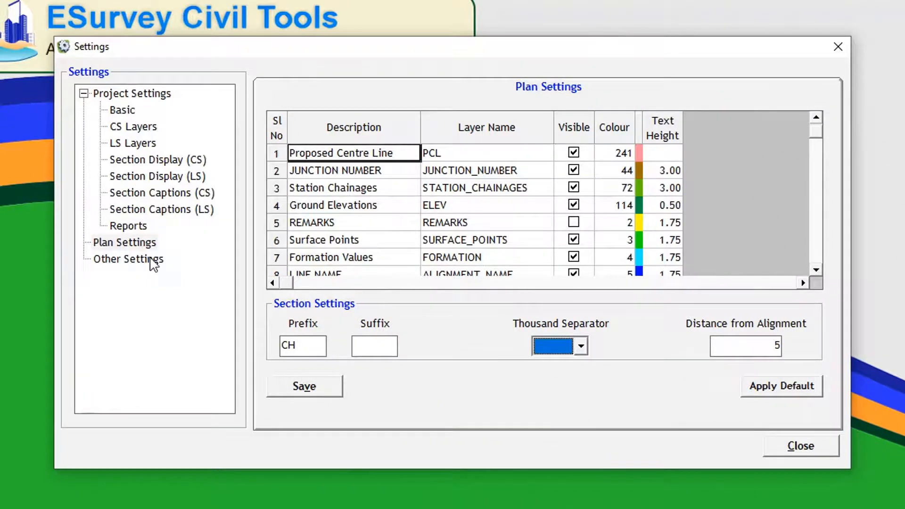
# - Review the Other Settings for LS, CS and General, then save them
pyautogui.click(145, 261)
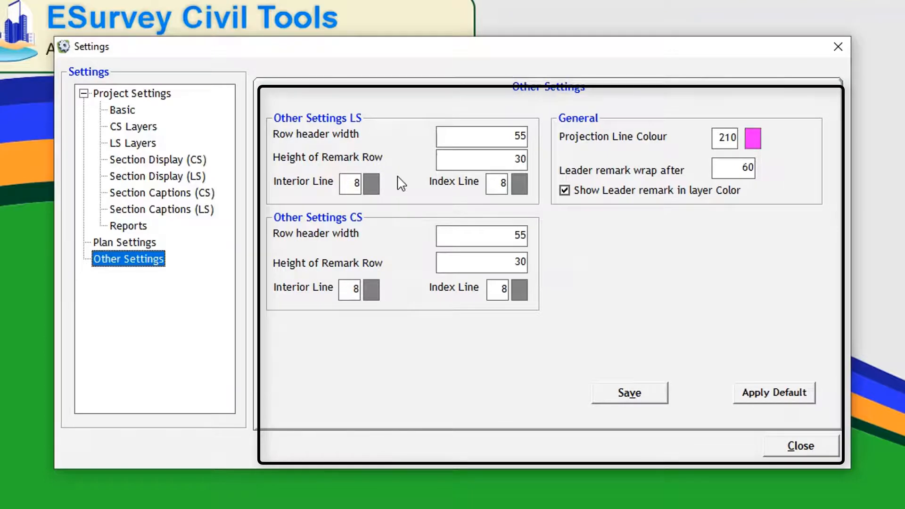
pyautogui.click(634, 394)
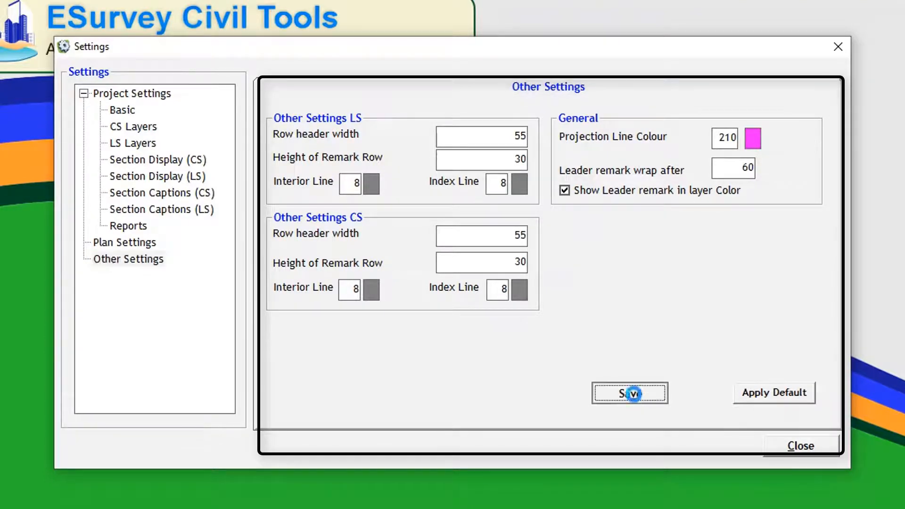
pyautogui.press('Return')
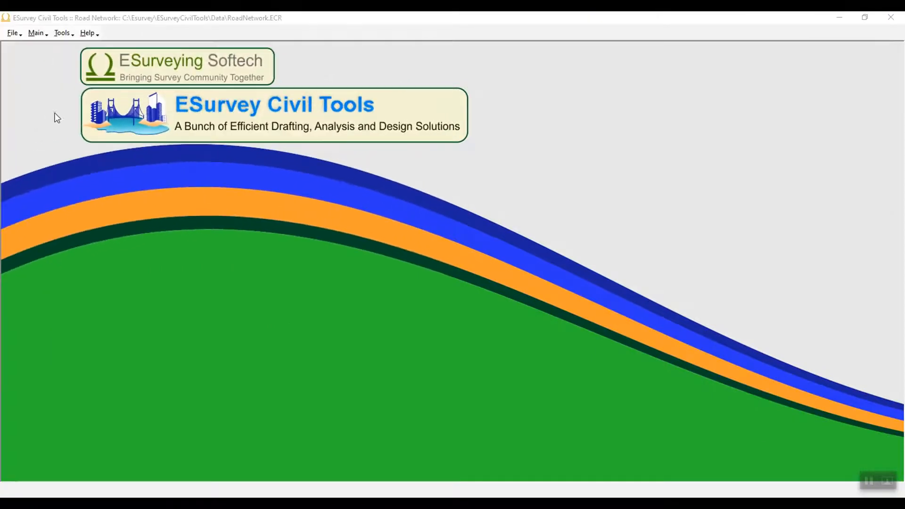
# - Open the Road Network workspace and bring up the import options for the road network centre lines
pyautogui.click(35, 32)
pyautogui.click(57, 51)
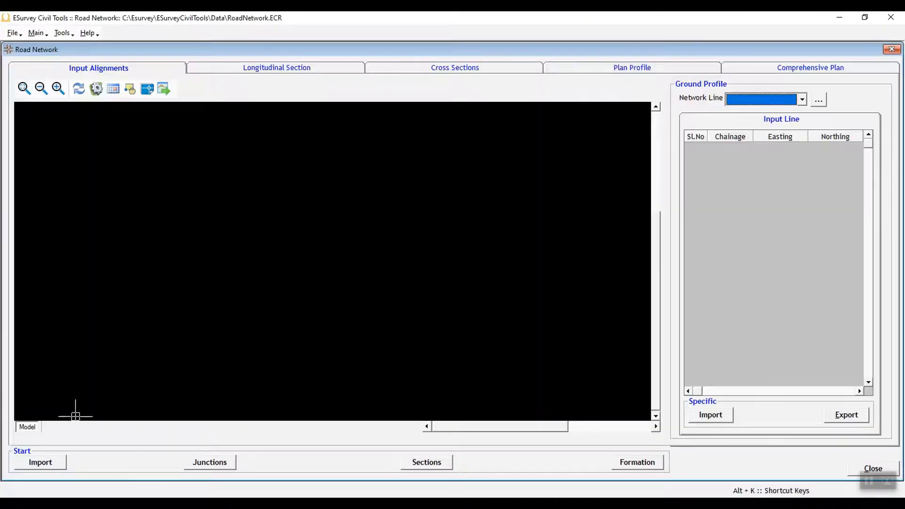
pyautogui.click(48, 460)
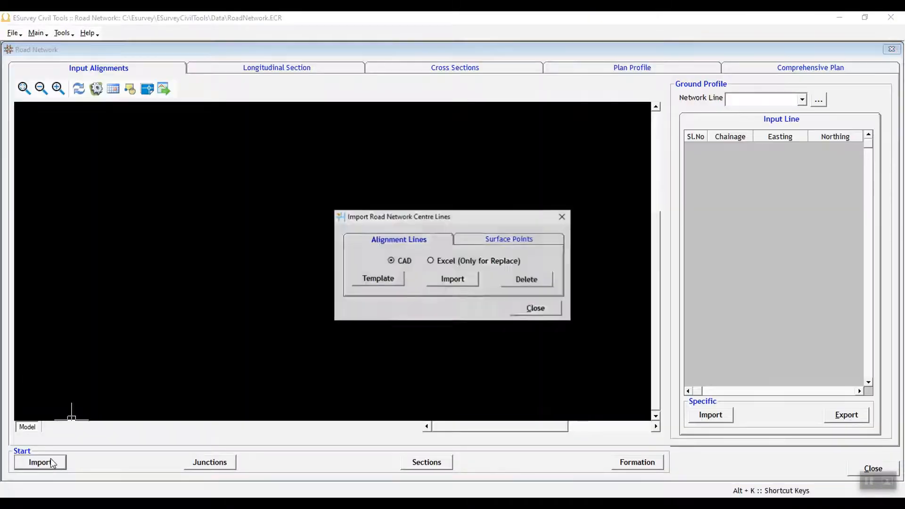